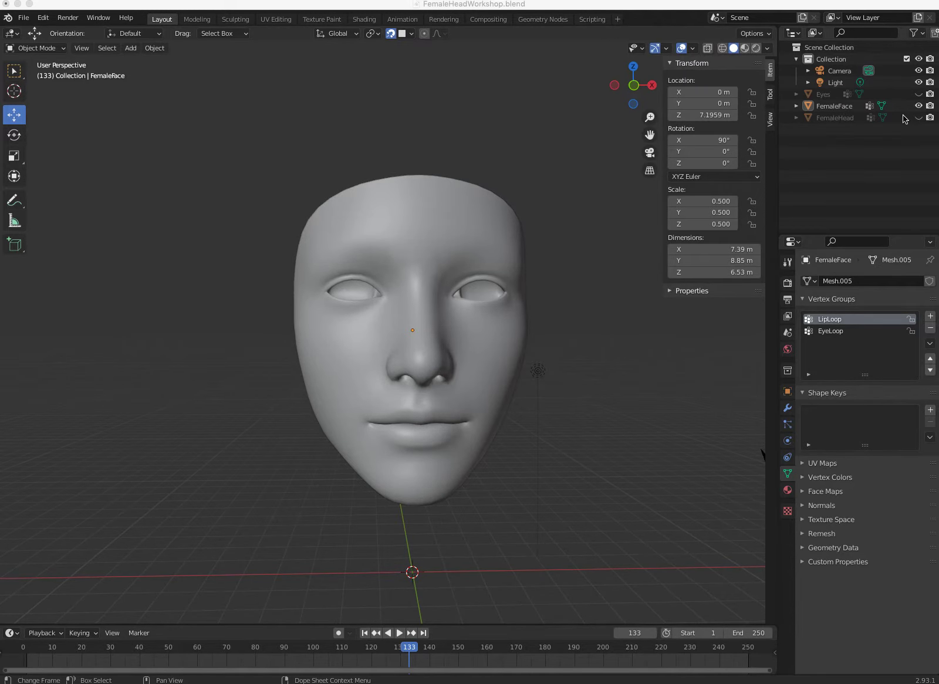
Show the FemaleHead and Eyes objects and examine the complete head from the side and front.
click(918, 118)
middle_drag(413, 314, 273, 321)
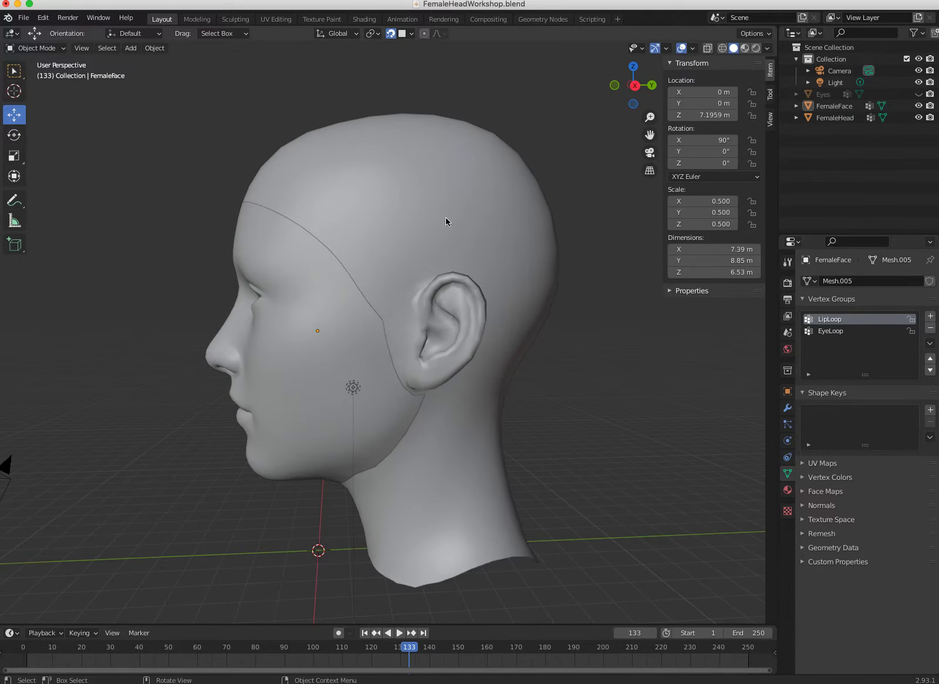
middle_drag(421, 221, 536, 376)
click(919, 94)
middle_drag(351, 318, 446, 312)
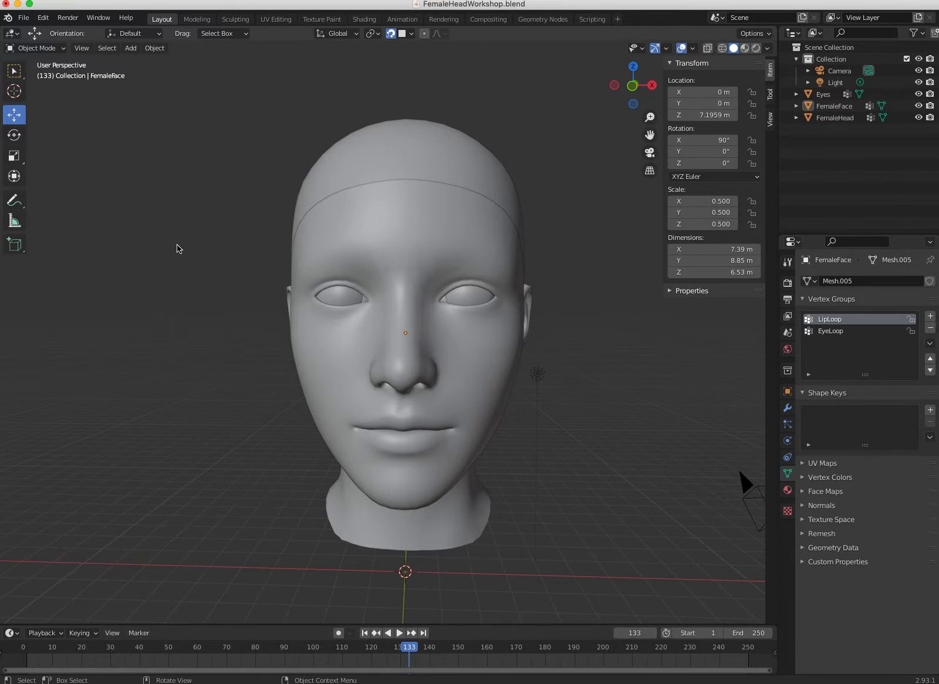
Hide the Eyes and FemaleHead objects, leaving only the face shown, and close the transform sidebar.
click(918, 94)
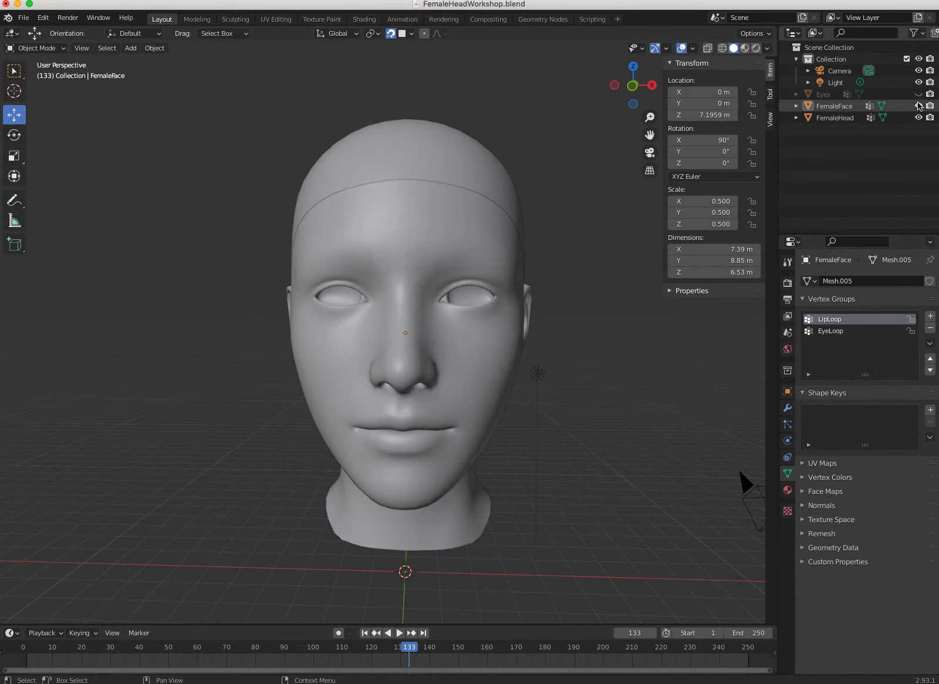
click(918, 118)
middle_drag(350, 399, 234, 344)
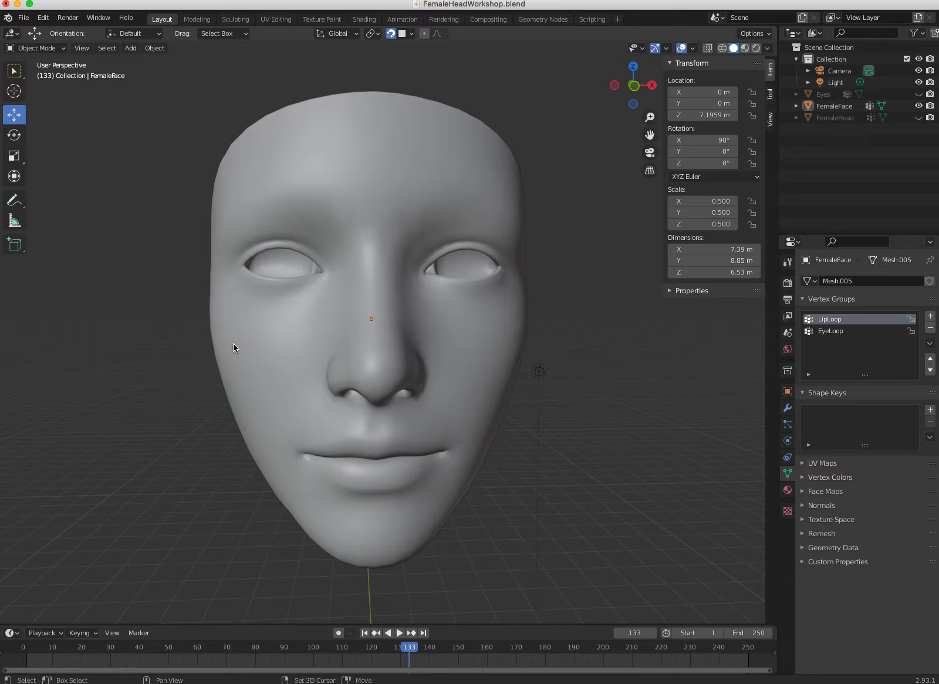
drag(663, 75, 770, 82)
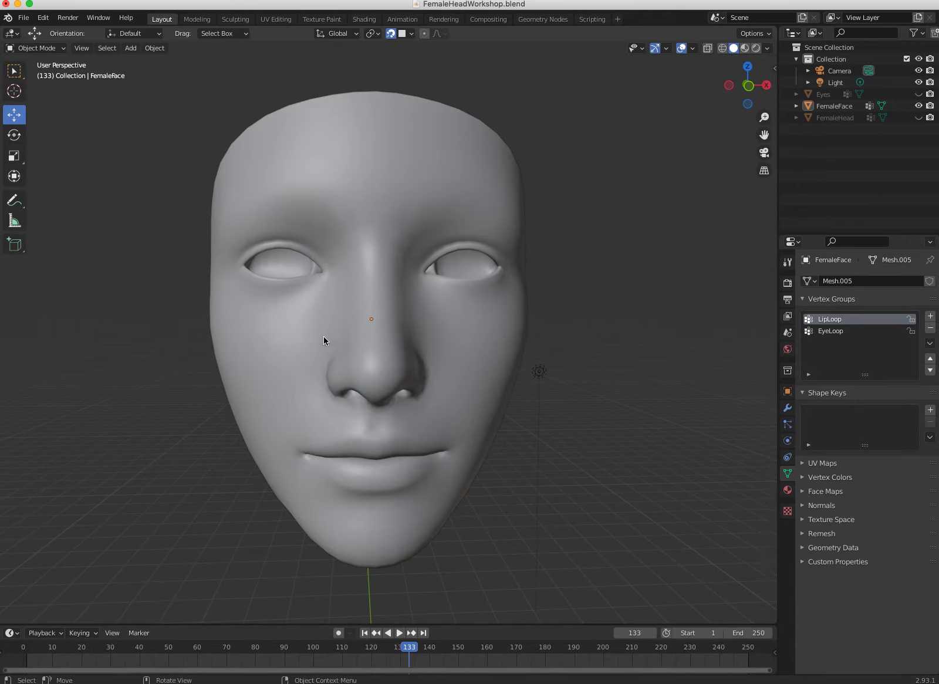
Put the FemaleFace mesh into Edit Mode to show its wireframe topology.
click(47, 49)
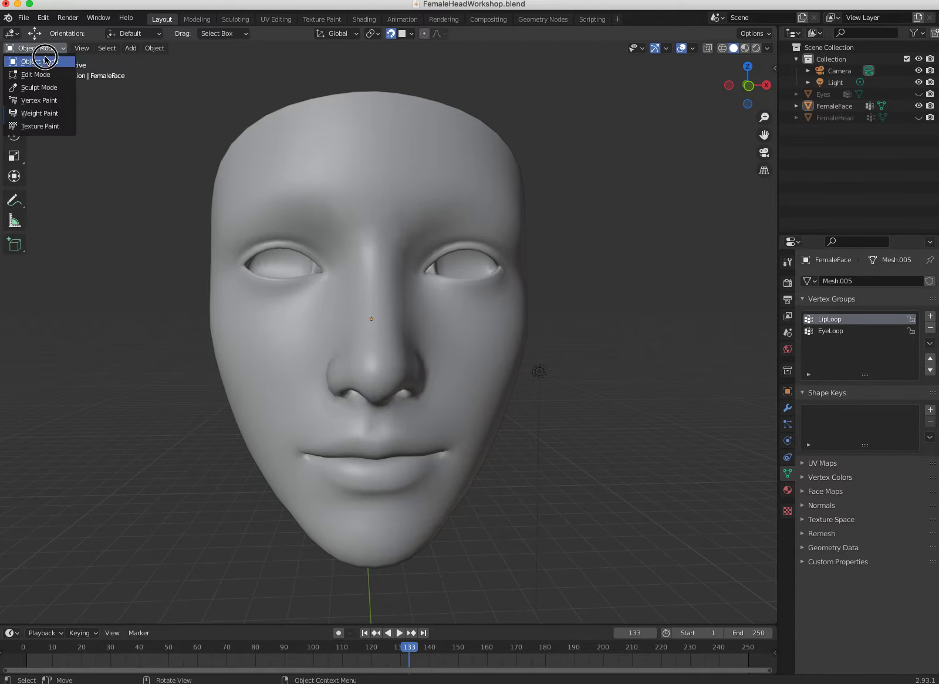
click(47, 72)
middle_drag(282, 359, 344, 342)
scroll(344, 342, down, 3)
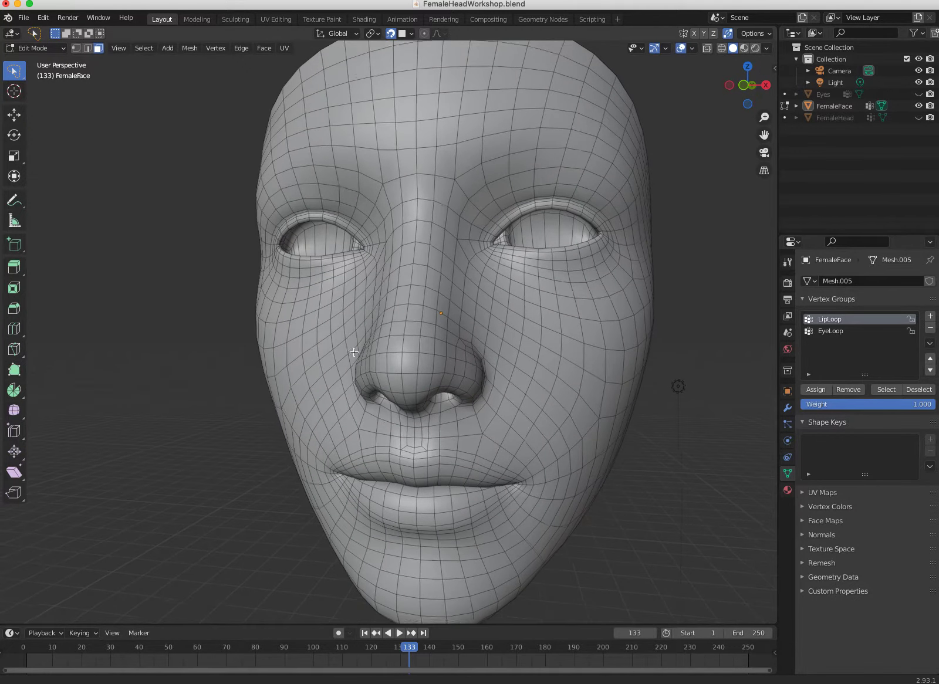
scroll(372, 361, up, 4)
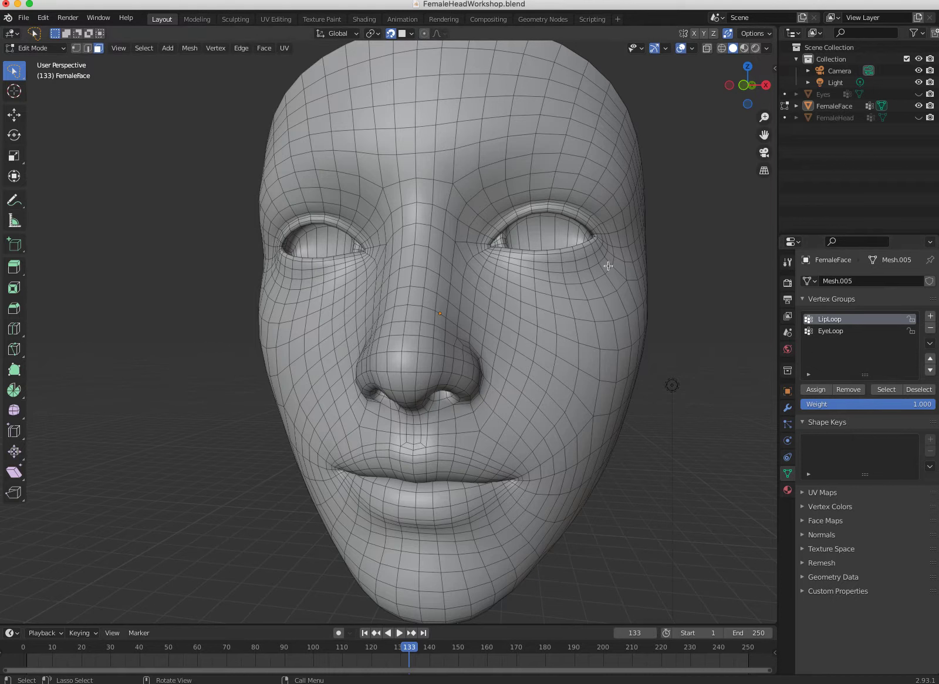
Make EyeLoop the active vertex group and select a strip of faces arching over one eye and down the side of the face.
click(824, 331)
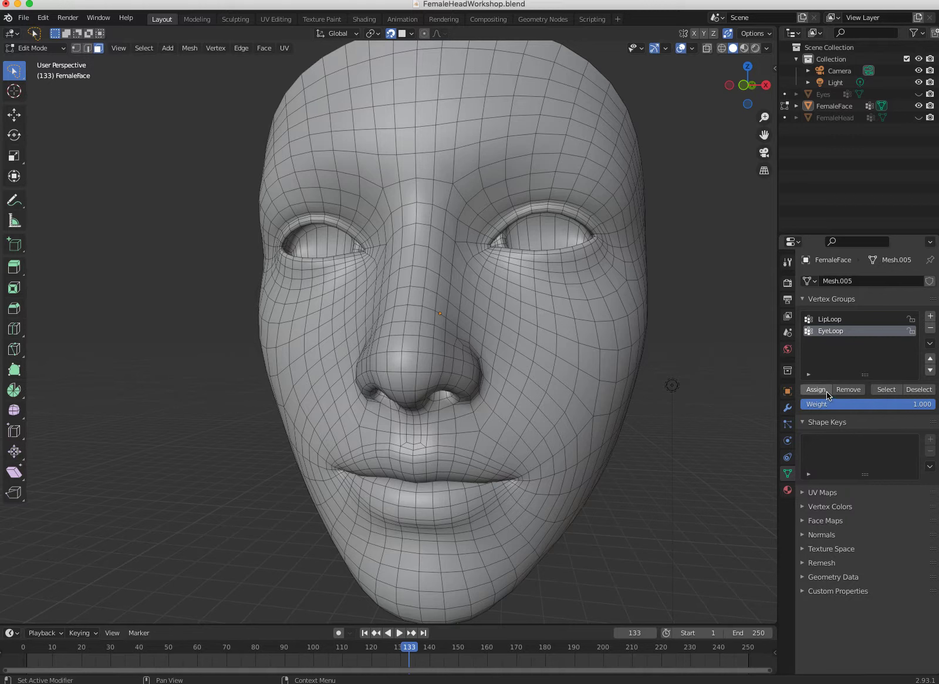
click(566, 252)
click(484, 207)
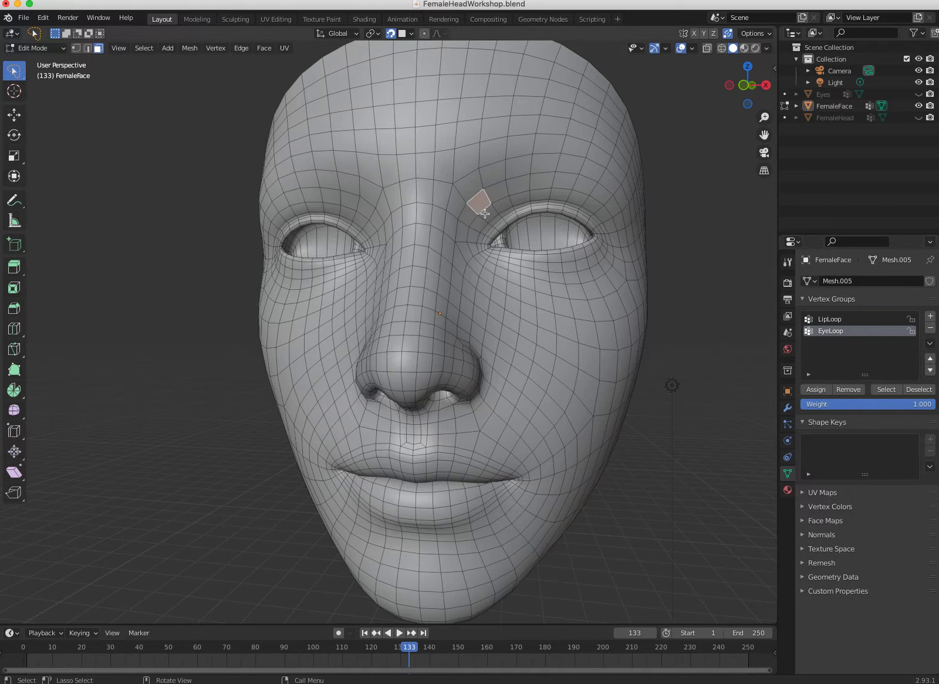
shift+click(497, 195)
shift+click(518, 187)
shift+click(544, 185)
shift+click(576, 186)
ctrl+click(594, 166)
key(ctrl+shift+KP_Add)
key(ctrl+shift+KP_Add)
key(ctrl+shift+KP_Add)
key(ctrl+shift+KP_Add)
key(ctrl+shift+KP_Add)
key(ctrl+shift+KP_Add)
key(ctrl+shift+KP_Add)
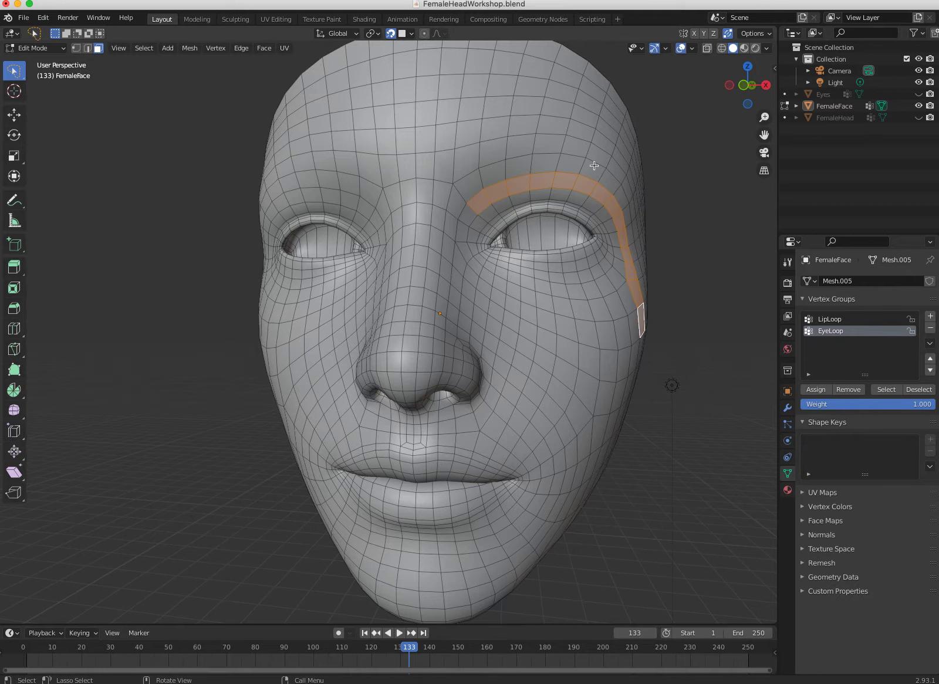
Replace the selection with the continuous loop of faces encircling the eye, starting from its lower inner corner.
click(491, 257)
shift+click(516, 266)
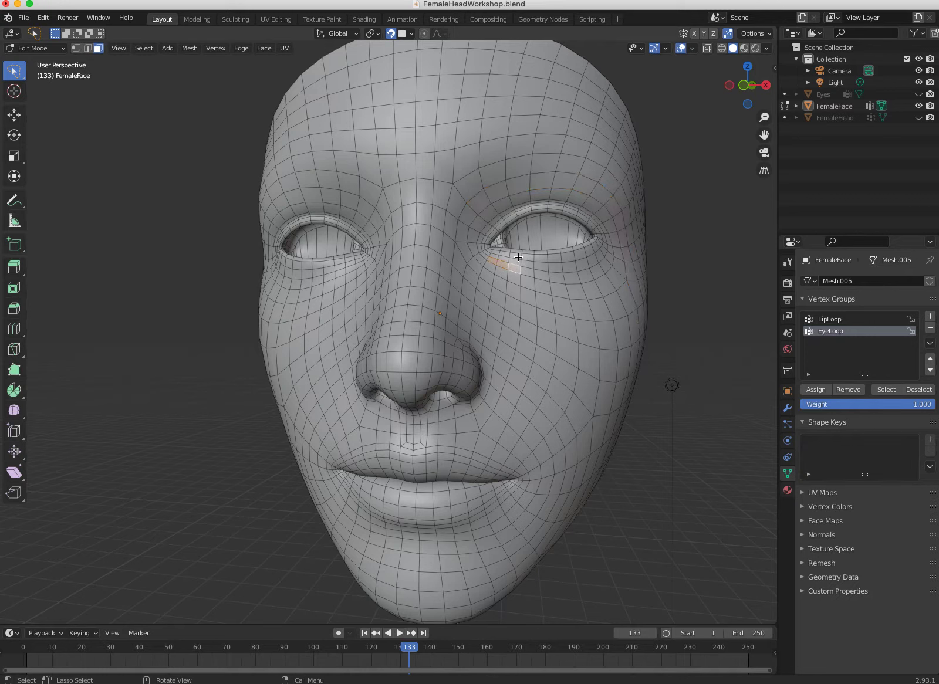
key(ctrl+shift+KP_Add)
key(ctrl+shift+KP_Add)
key(ctrl+shift+KP_Add)
key(ctrl+shift+KP_Add)
key(ctrl+shift+KP_Add)
key(ctrl+shift+KP_Add)
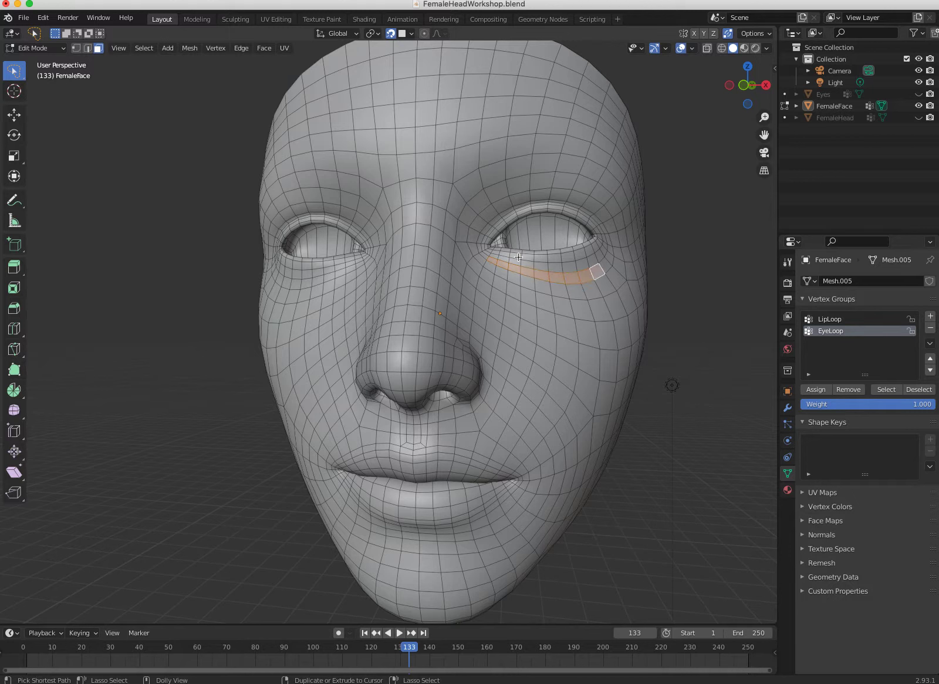
key(ctrl+shift+KP_Add)
key(ctrl+shift+KP_Add)
key(ctrl+shift+KP_Add)
key(ctrl+shift+KP_Add)
key(ctrl+shift+KP_Add)
key(ctrl+shift+KP_Add)
key(ctrl+shift+KP_Add)
key(ctrl+shift+KP_Add)
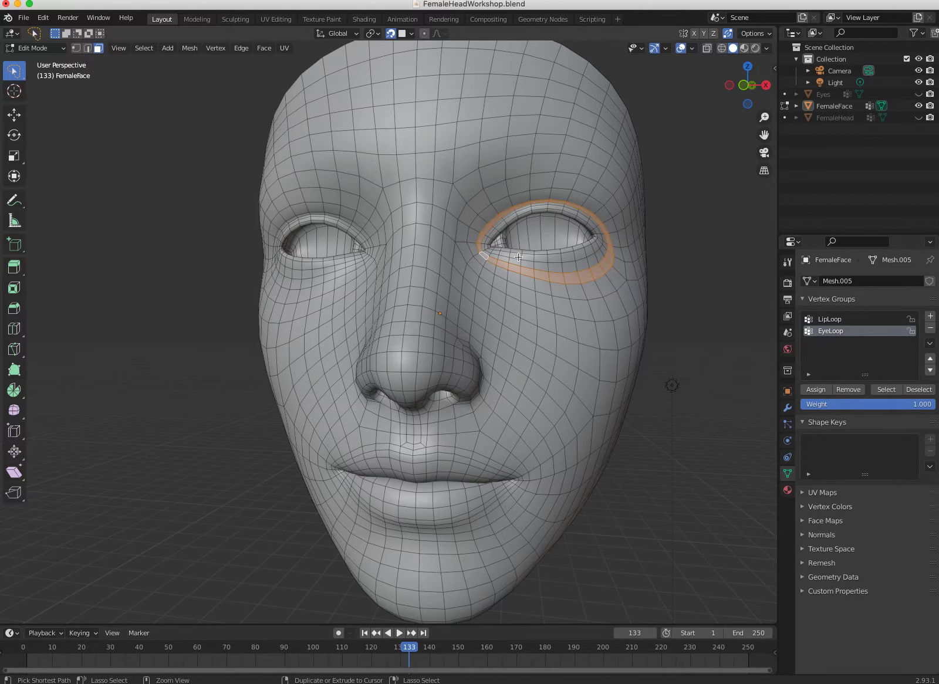
Add the faces of the LipLoop vertex group to the selection and inspect the eye and lip loops together.
click(844, 319)
click(884, 390)
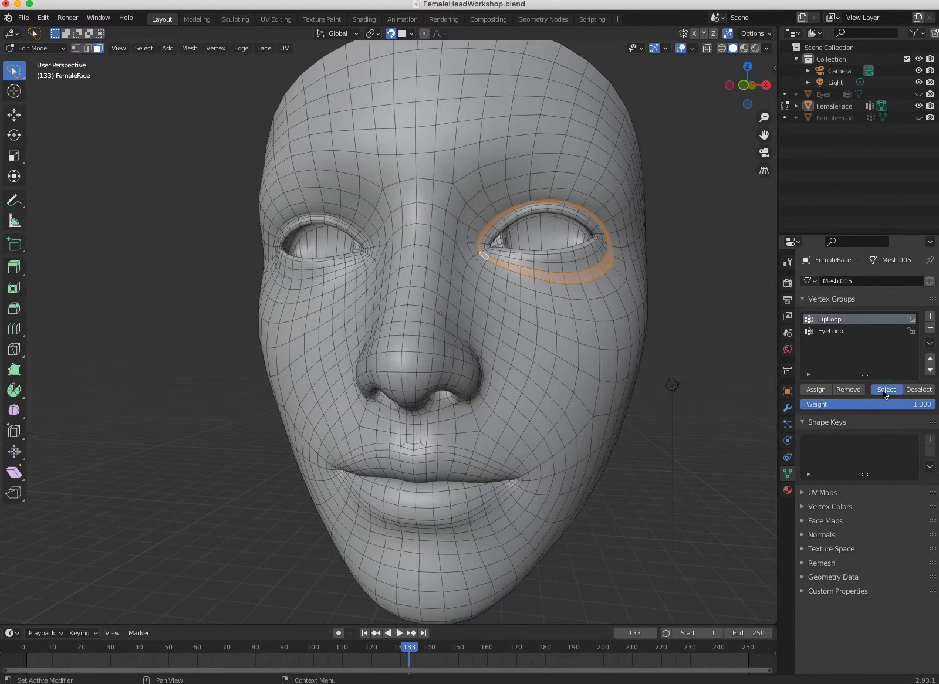
middle_drag(403, 468, 361, 437)
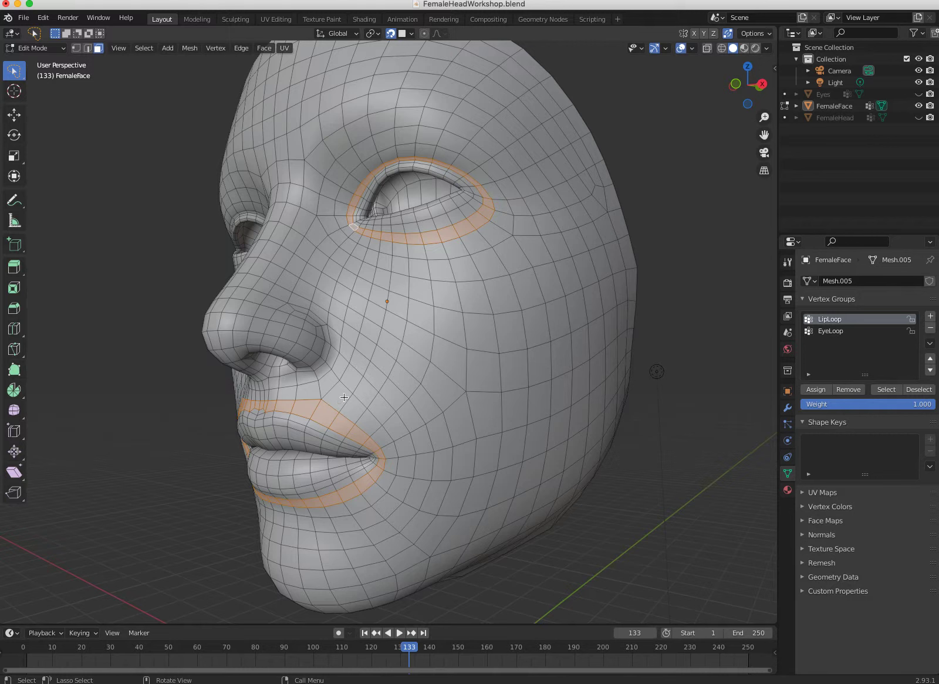
middle_drag(294, 413, 321, 401)
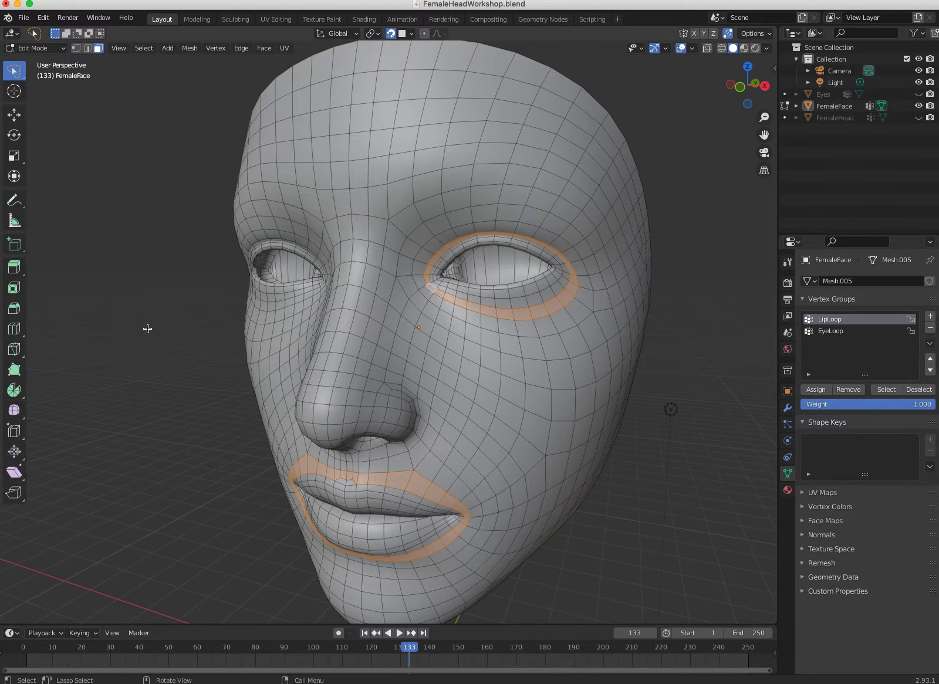
Clear the face selection and examine the mesh's edge flow from three-quarter and side angles.
middle_drag(296, 380, 318, 406)
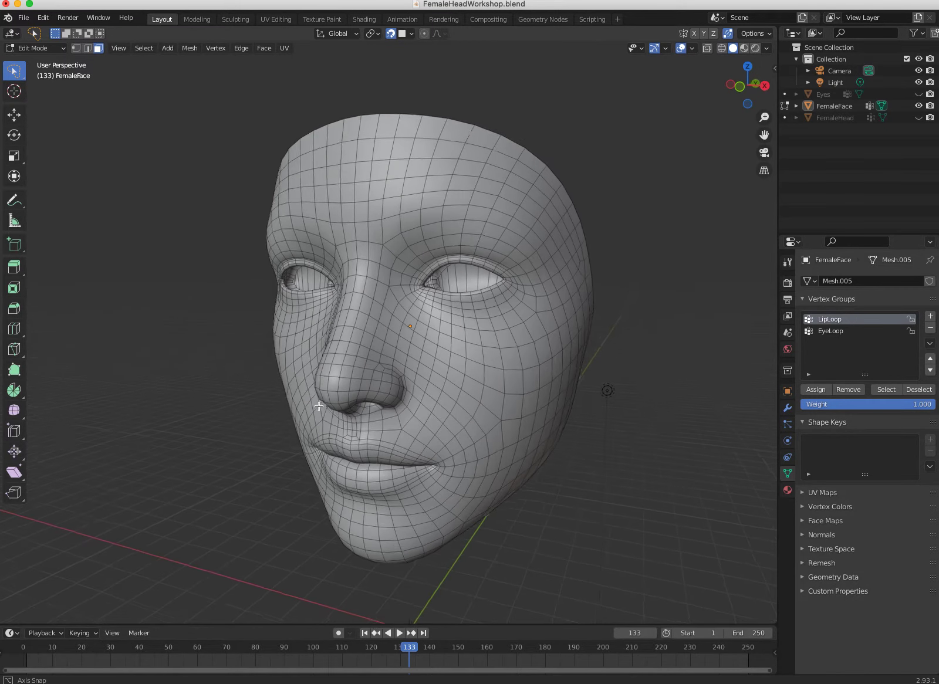
scroll(358, 400, up, 3)
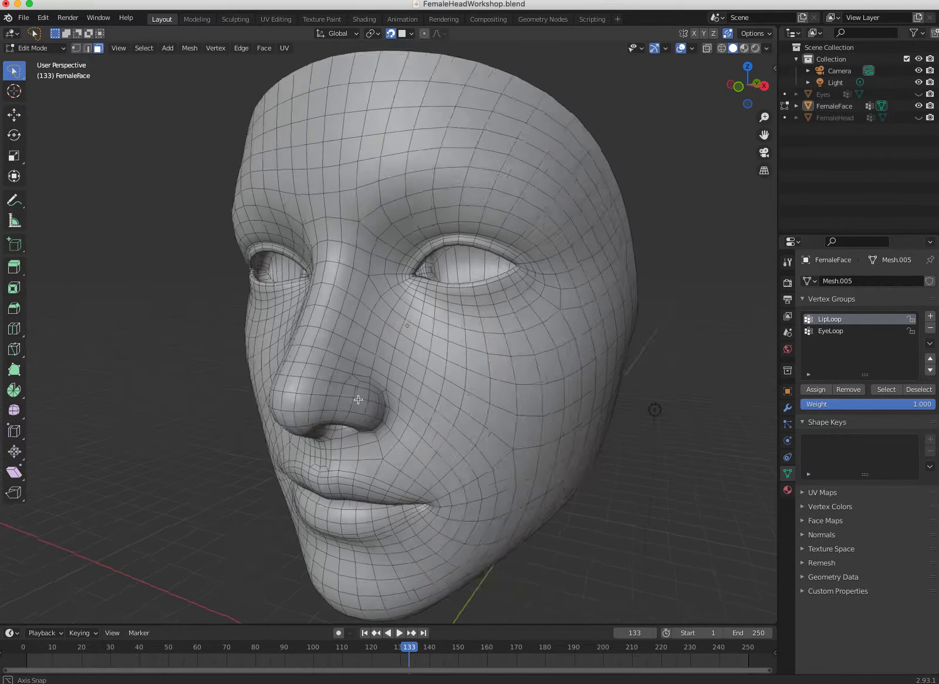
mouse_move(358, 399)
middle_down()
mouse_move(336, 396)
mouse_move(350, 392)
middle_up()
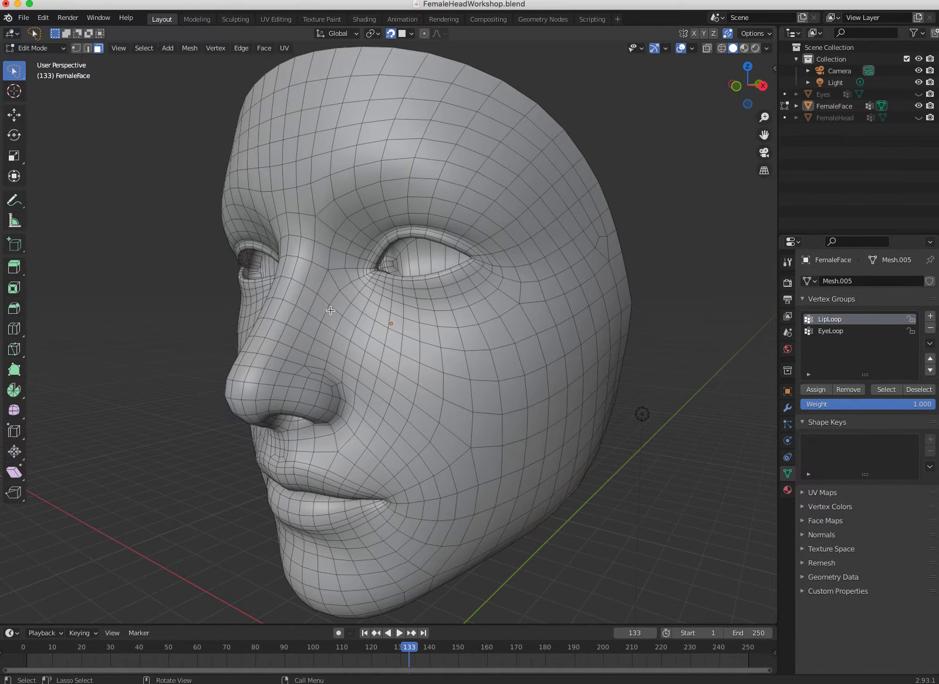
scroll(332, 316, down, 3)
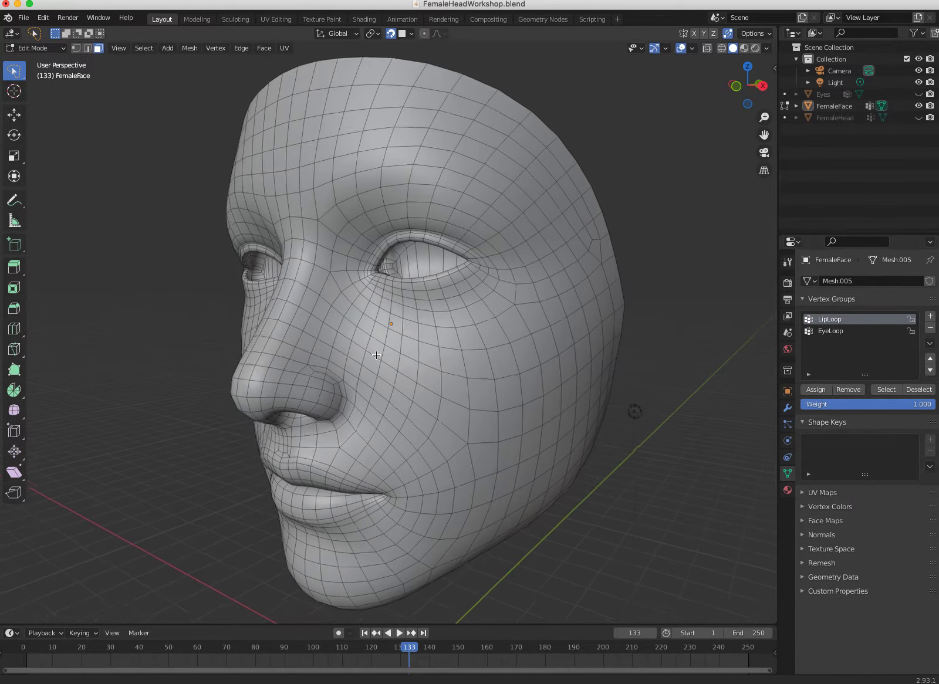
mouse_move(422, 390)
middle_down()
mouse_move(453, 402)
mouse_move(439, 393)
middle_up()
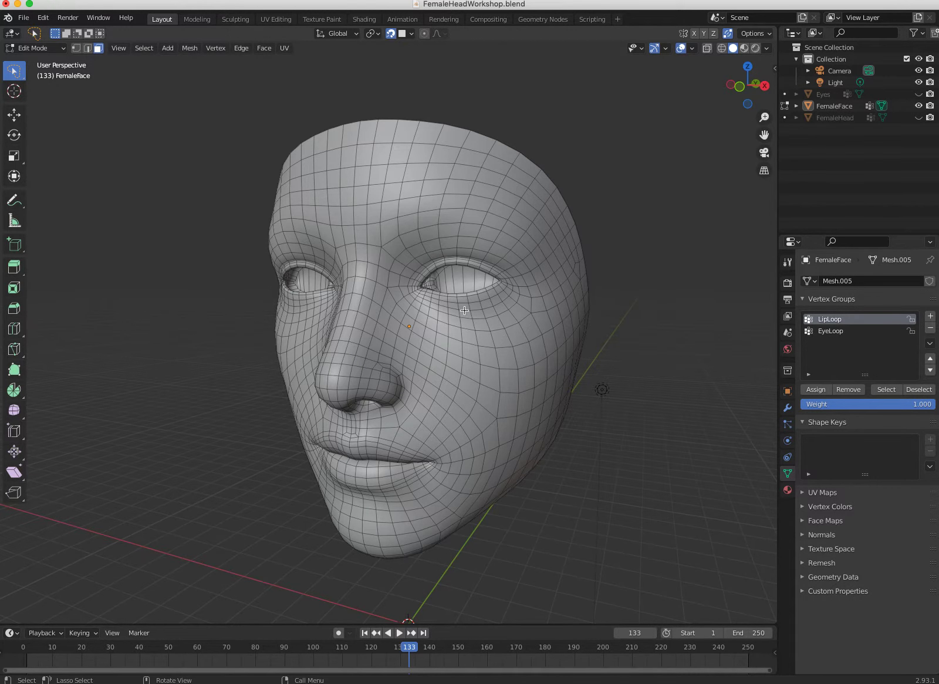
middle_drag(467, 411, 428, 433)
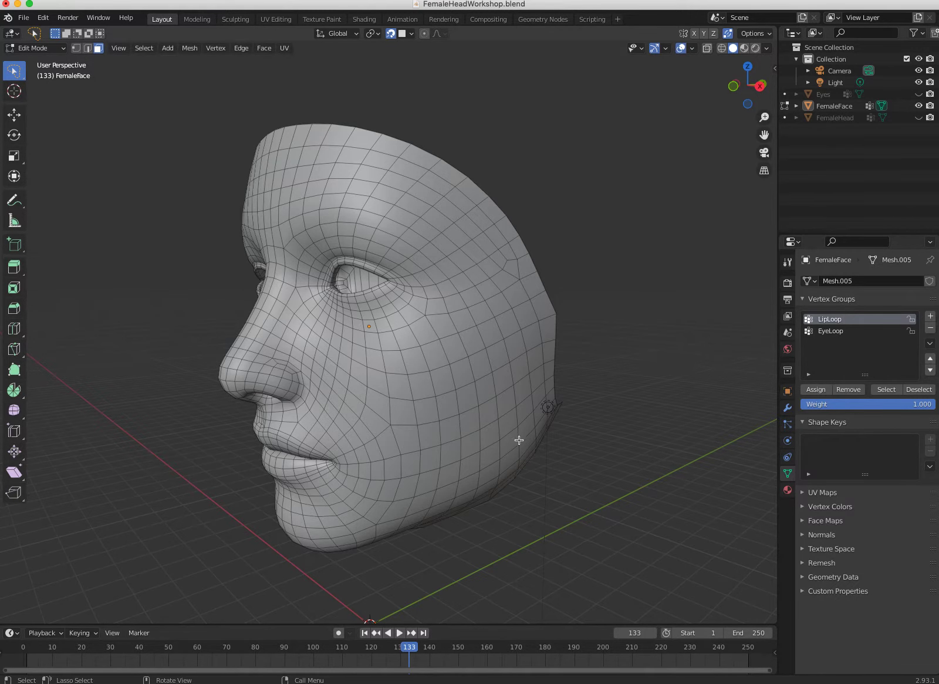
middle_drag(389, 427, 375, 391)
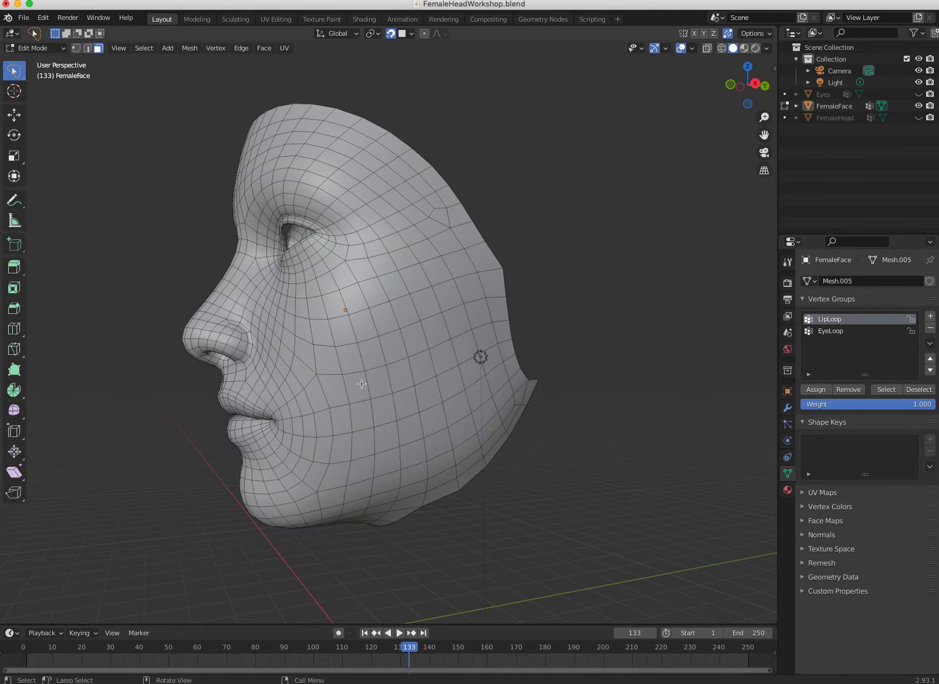
Switch to vertex selection, select a single vertex on the cheek and activate the Move tool.
click(359, 345)
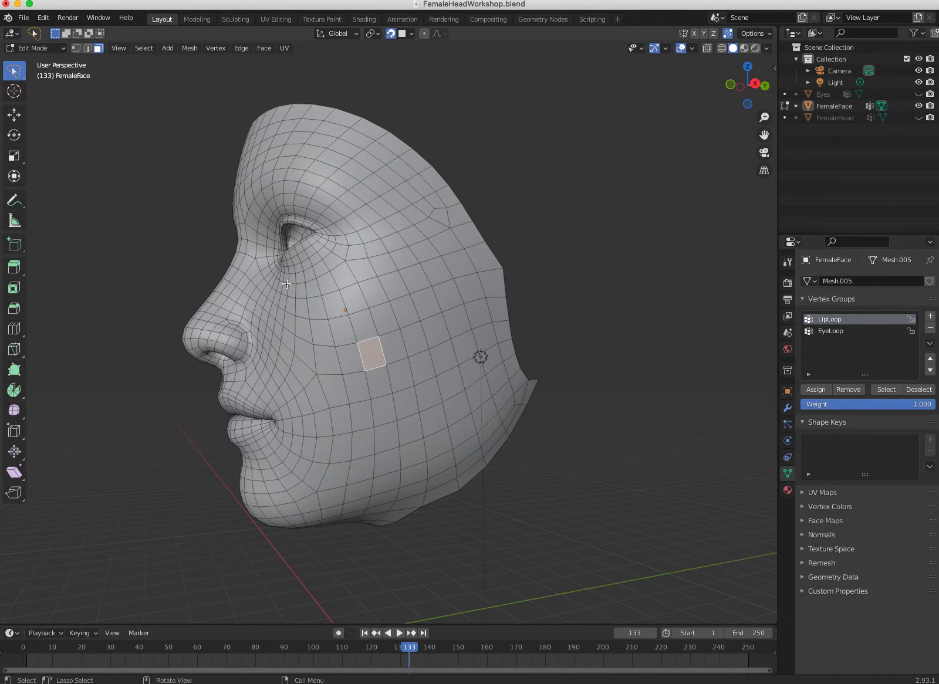
click(76, 48)
click(354, 349)
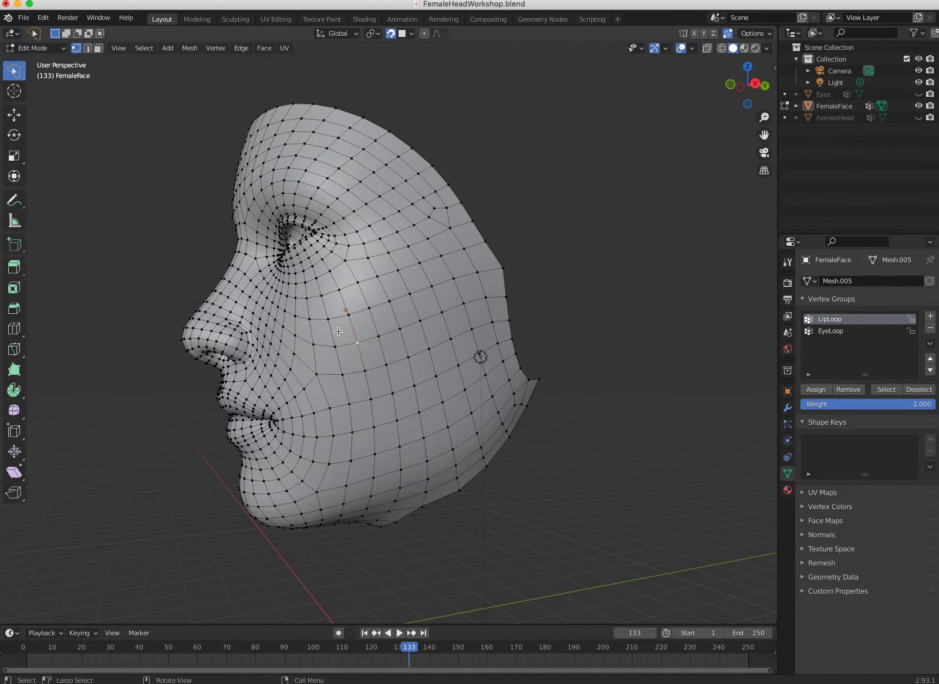
key(shift+space)
key(g)
Move neighbouring cheek vertices out of place, the last by about 0.033 m in X, -0.015 m in Y and 0.346 m in Z.
drag(356, 340, 399, 299)
click(379, 336)
middle_drag(399, 300, 411, 362)
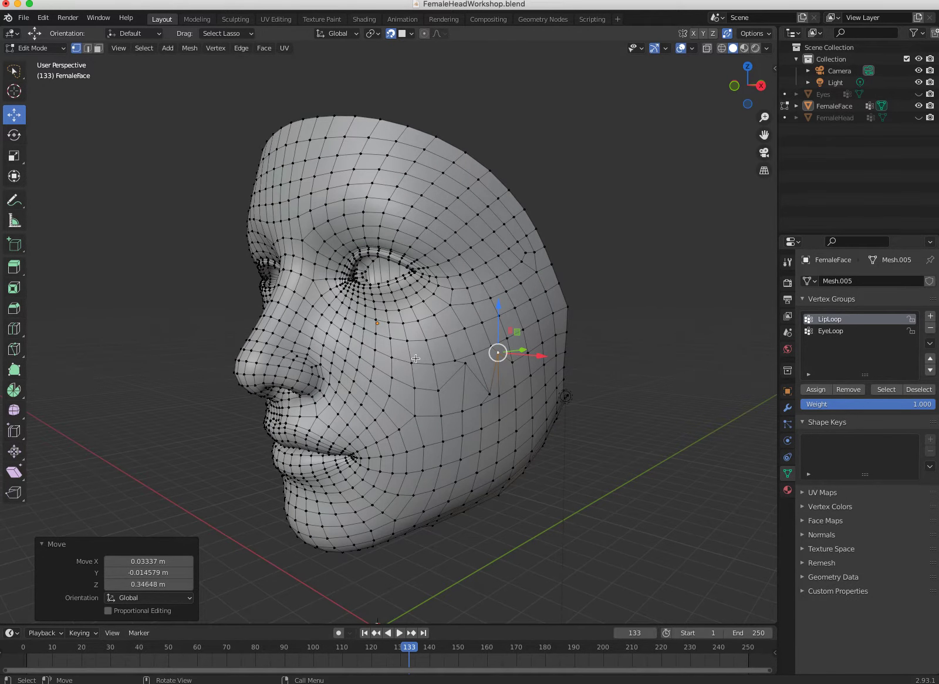
key(ctrl)
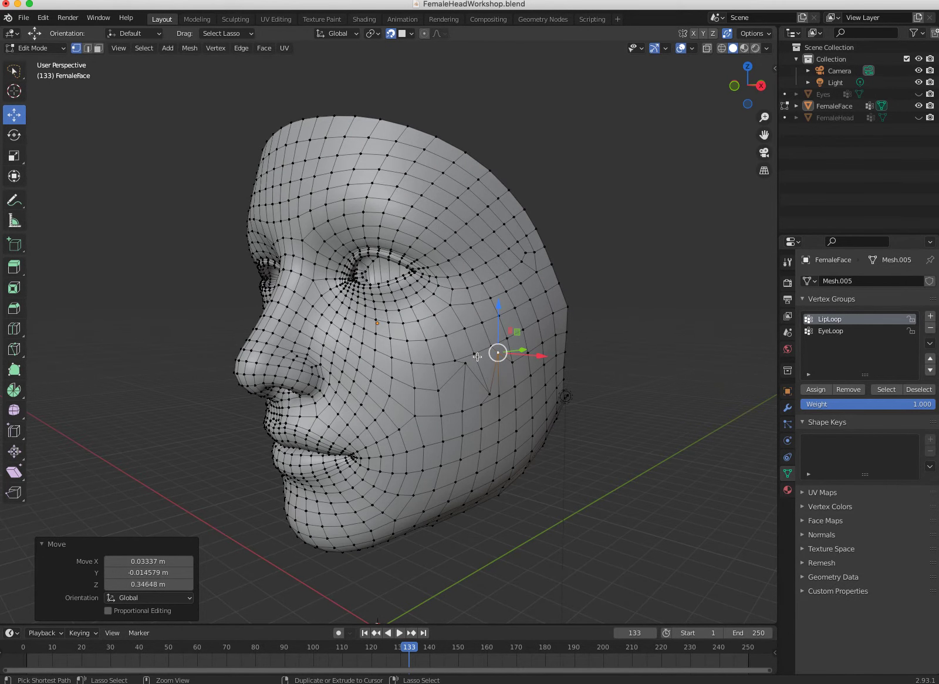
Undo the cheek vertex moves.
key(ctrl+z)
key(ctrl+z)
key(ctrl+z)
key(ctrl+z)
key(ctrl+z)
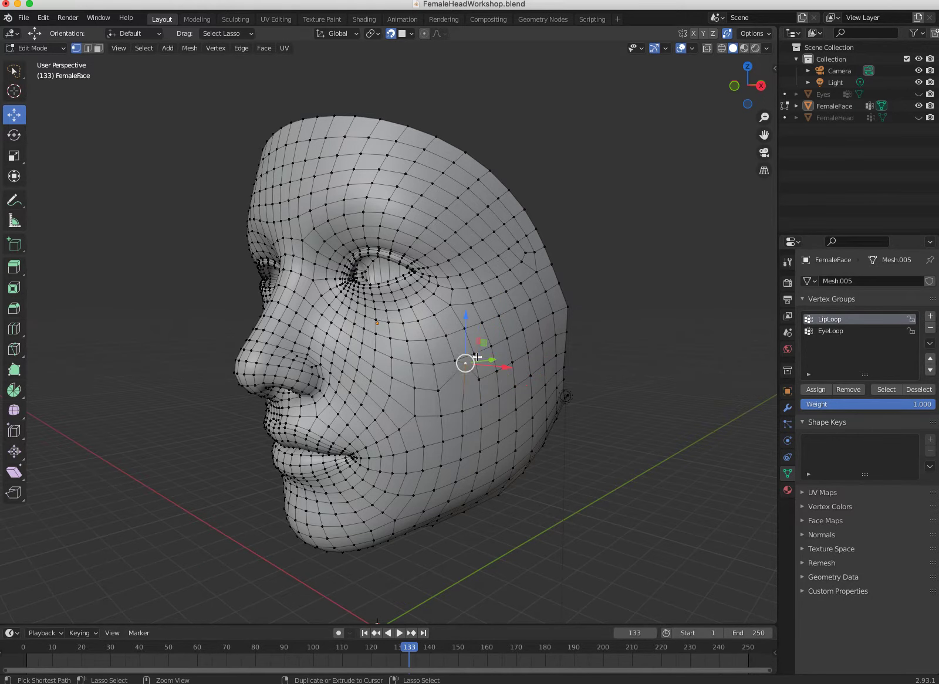
Clear the vertex selection and switch to the Sculpting workspace to view the whole face mesh.
middle_drag(477, 356, 498, 396)
click(239, 390)
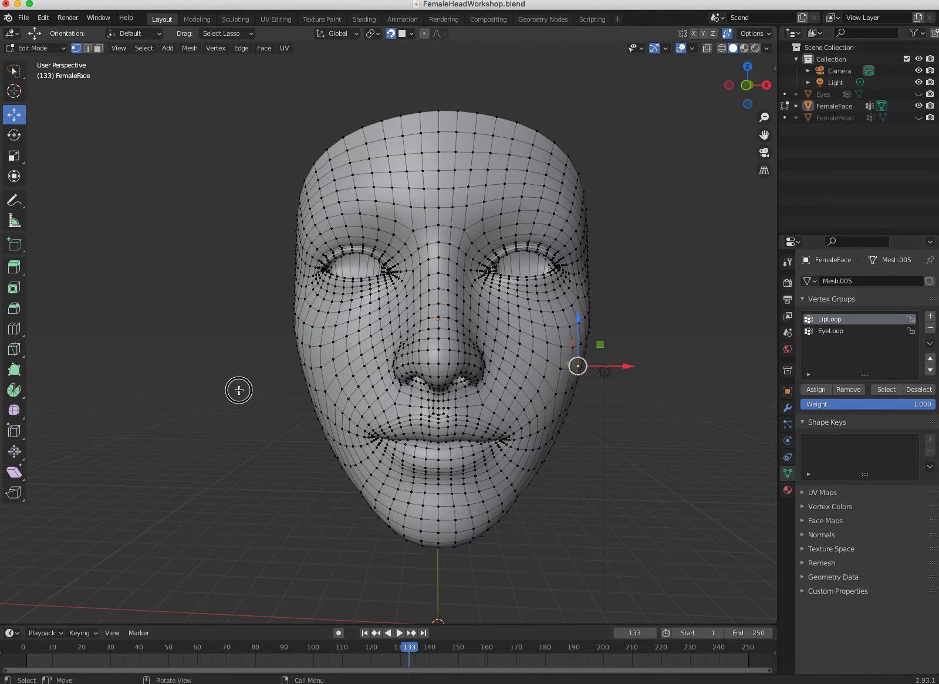
middle_drag(299, 398, 277, 410)
scroll(277, 410, down, 4)
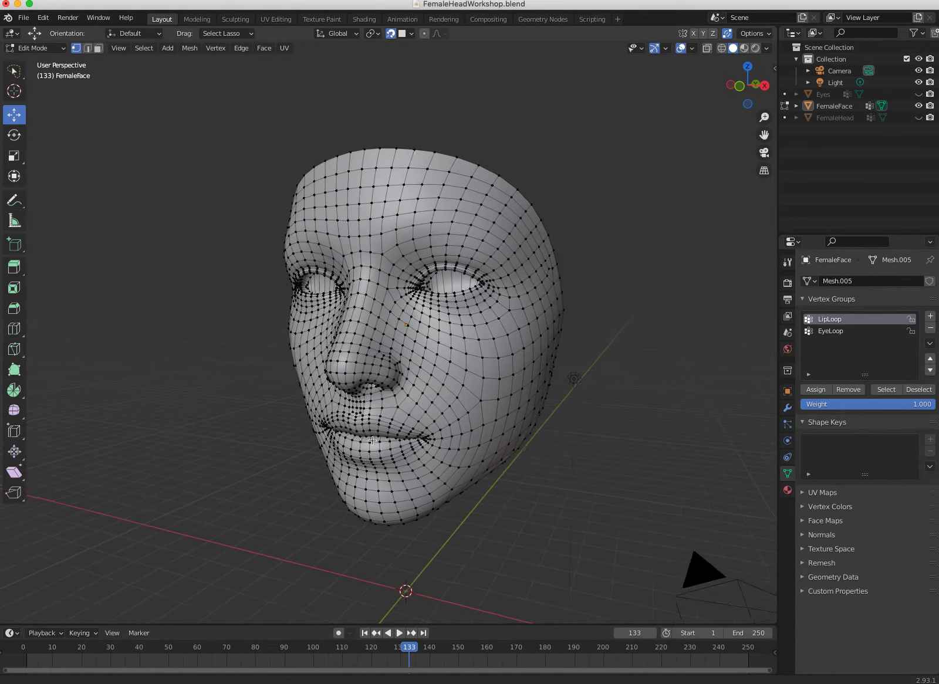
middle_drag(326, 435, 327, 406)
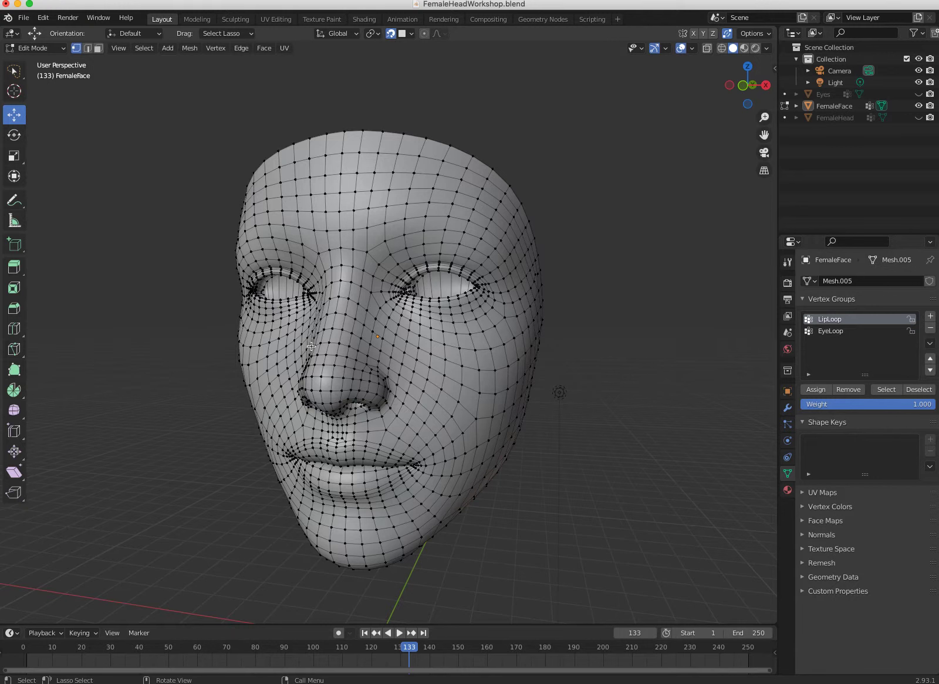
mouse_move(343, 404)
middle_down()
mouse_move(408, 397)
mouse_move(330, 394)
middle_up()
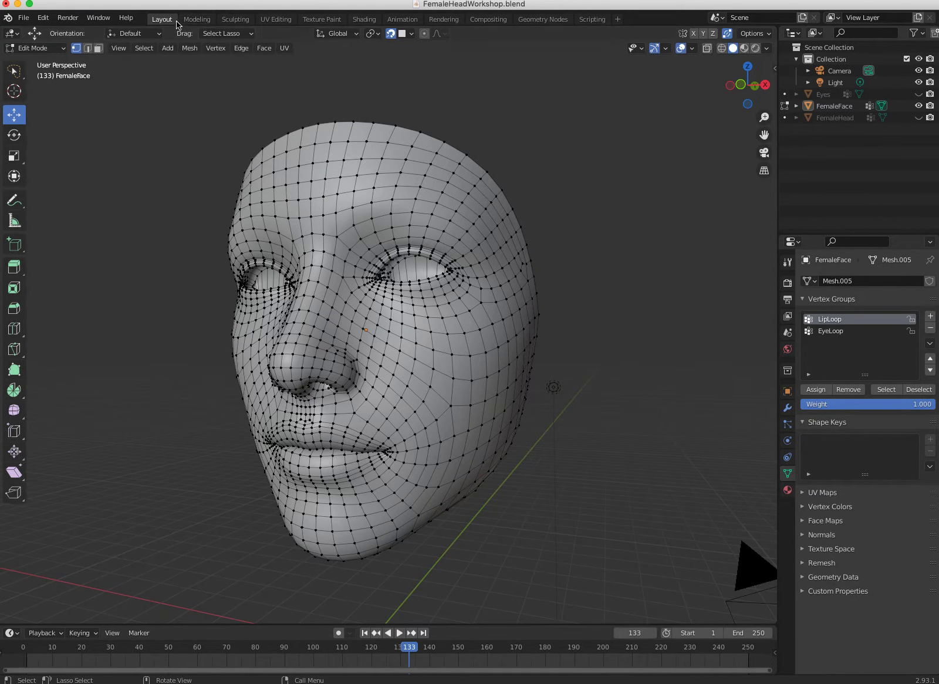
click(230, 20)
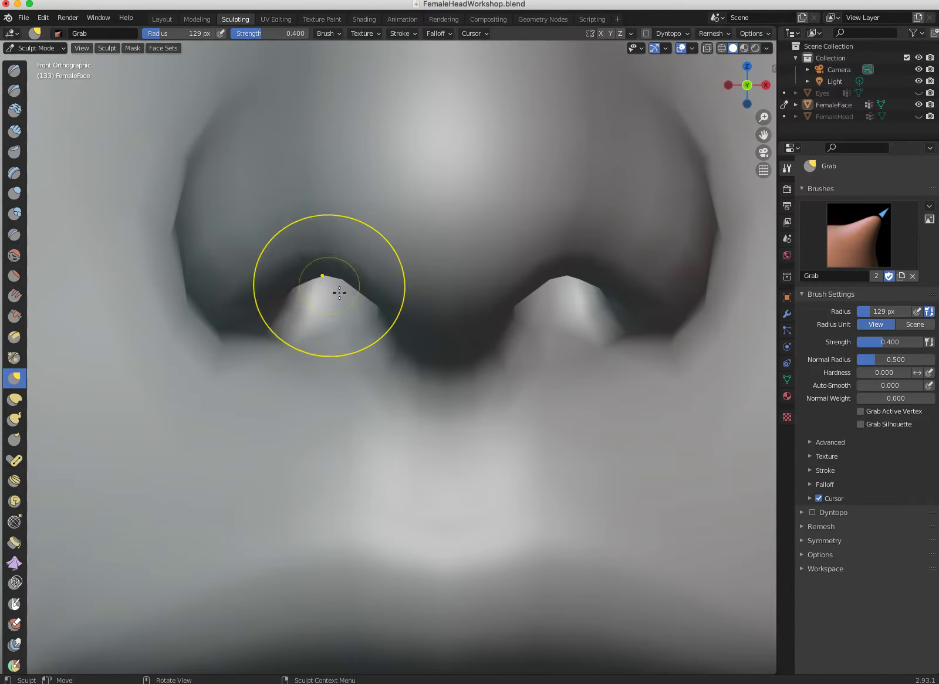
scroll(339, 293, down, 10)
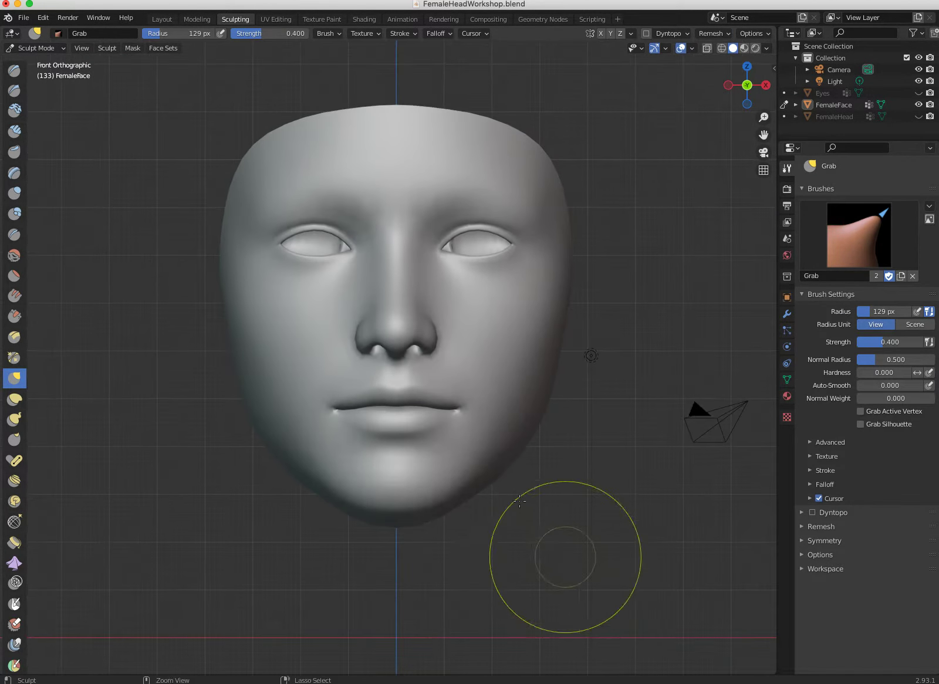
Inspect the sculpted face from several angles, then switch back to the Layout workspace with the face in a three-quarter view.
middle_drag(555, 555, 334, 433)
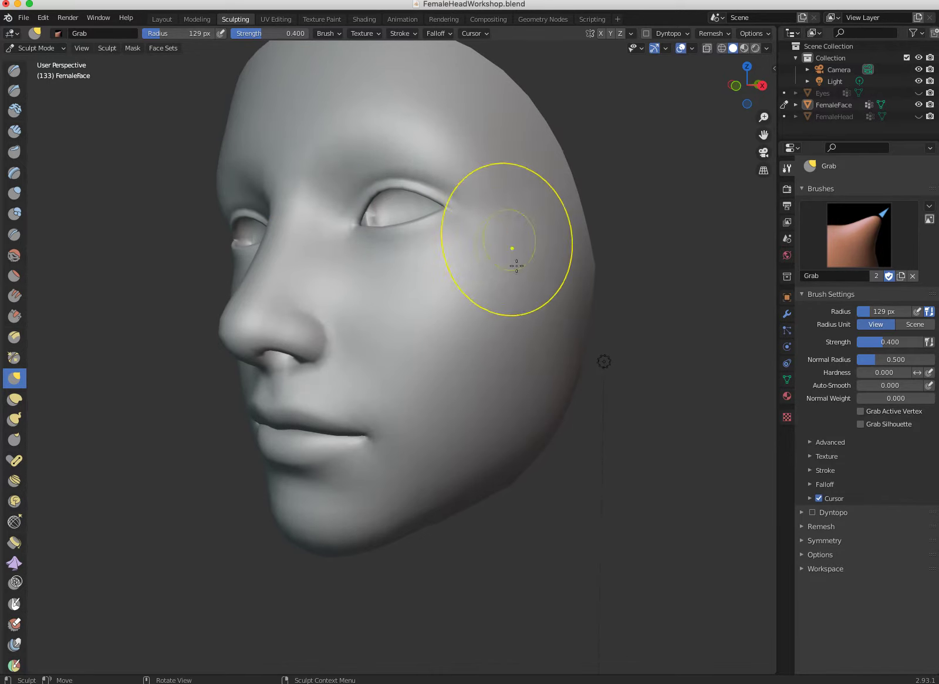
mouse_move(368, 321)
middle_down()
mouse_move(465, 394)
mouse_move(406, 412)
mouse_move(412, 463)
mouse_move(369, 431)
mouse_move(356, 449)
mouse_move(312, 440)
mouse_move(383, 446)
middle_up()
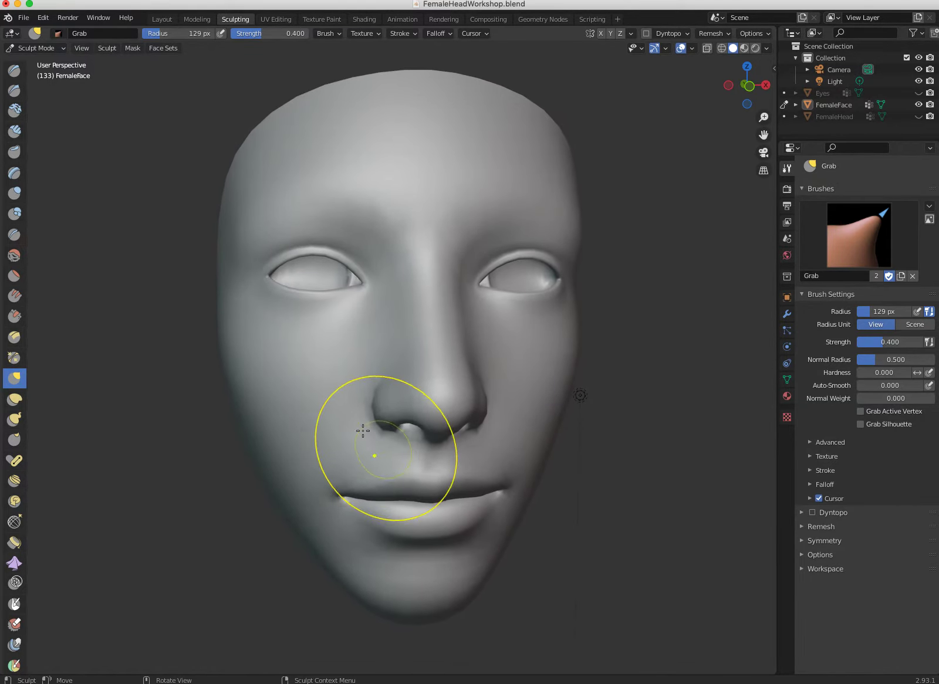
click(157, 23)
middle_drag(271, 273, 428, 367)
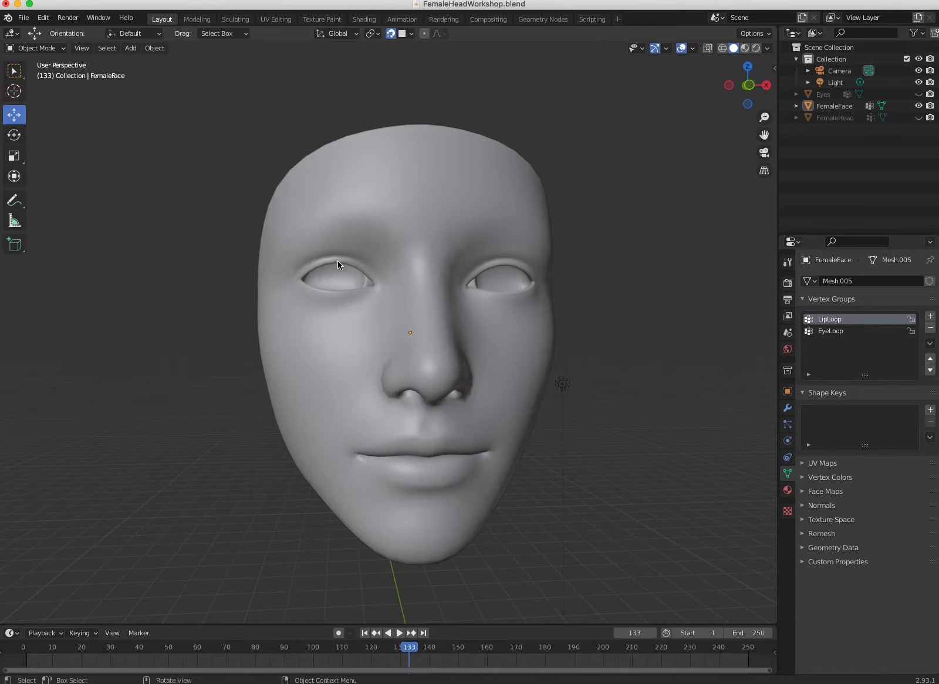
middle_drag(367, 291, 320, 288)
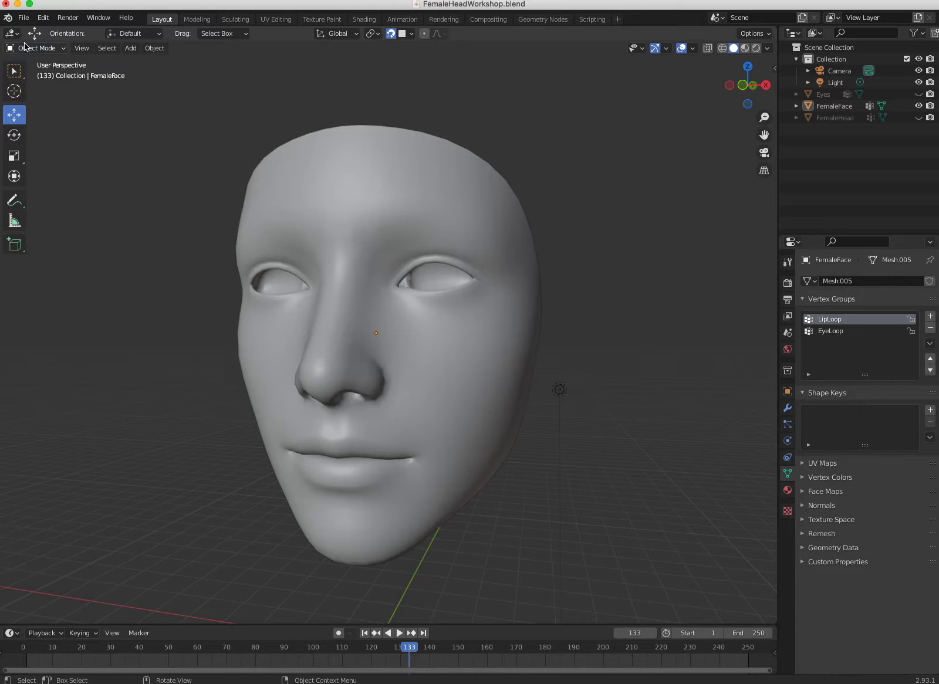
Open the add-on preferences and disable the 3D View: Draw xray add-on.
click(43, 17)
click(51, 187)
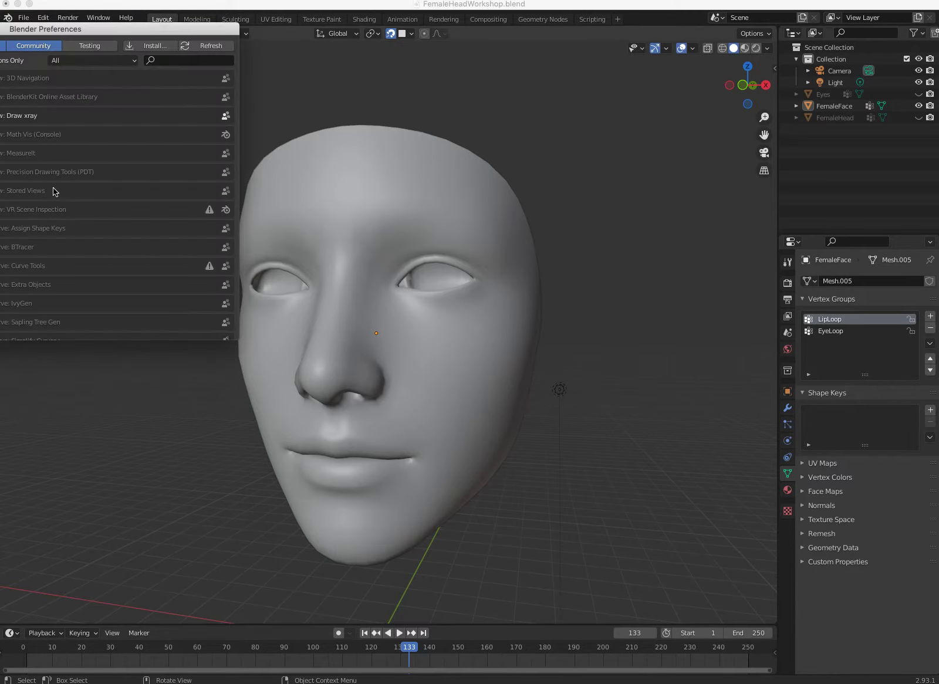
drag(21, 30, 116, 25)
click(66, 111)
Search the add-ons for "draw", enable 3D View: Draw xray and close the preferences.
click(270, 57)
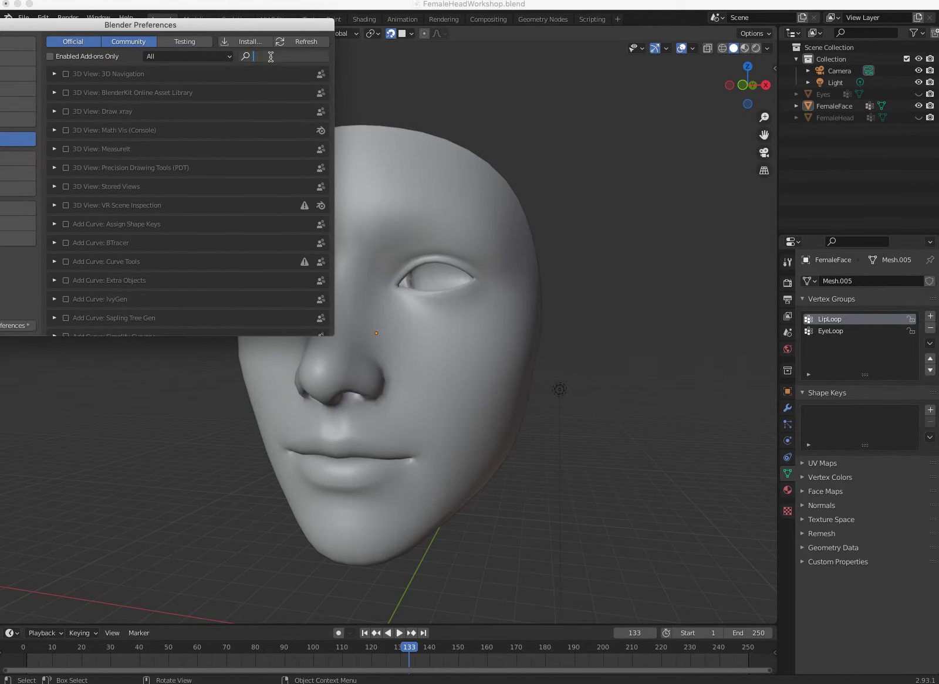
text(draw)
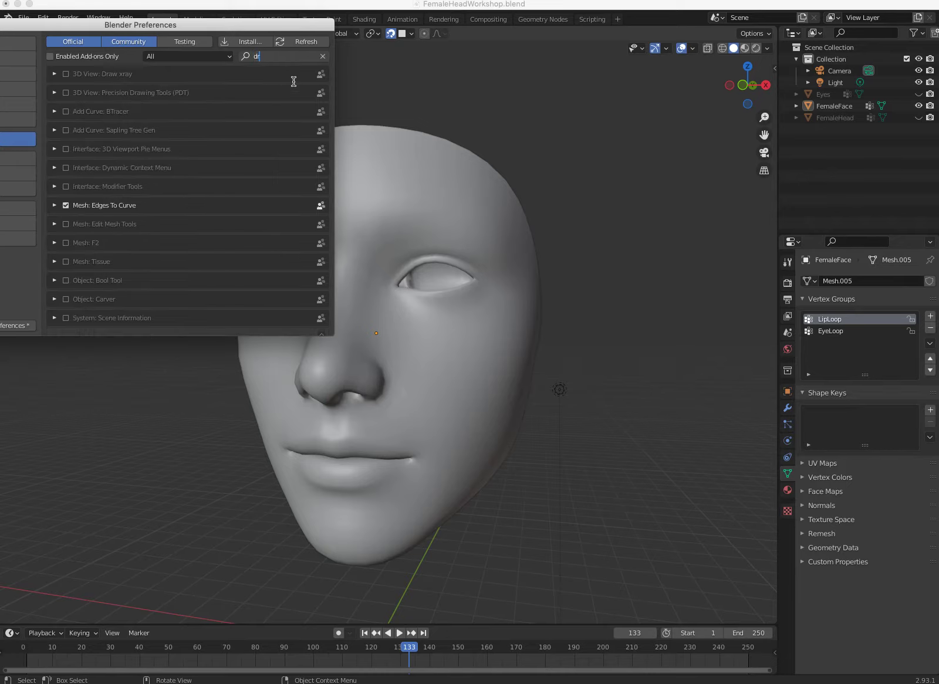
click(66, 74)
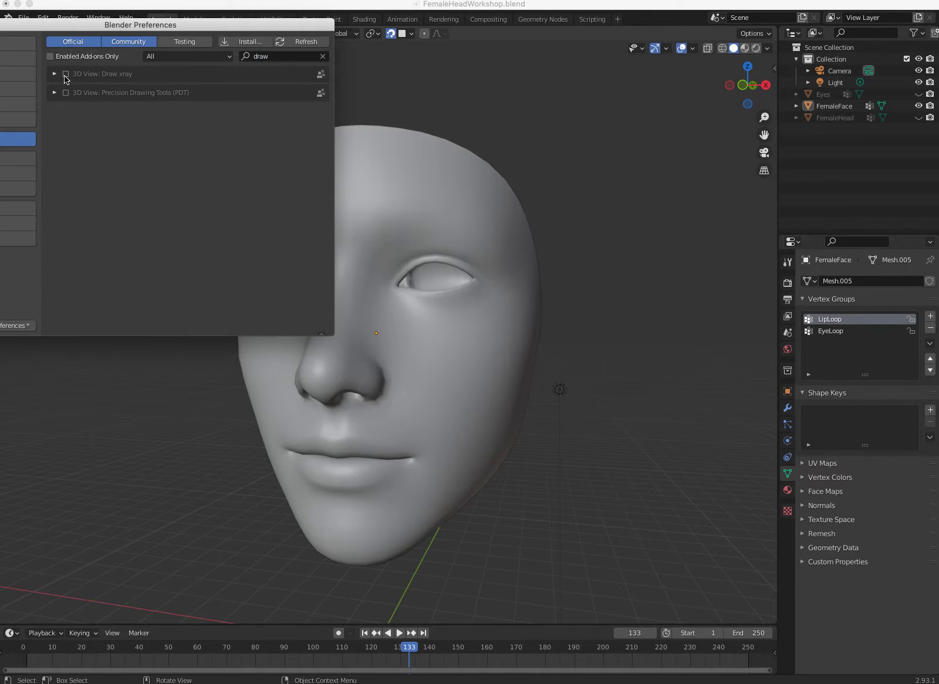
click(66, 74)
drag(22, 25, 100, 74)
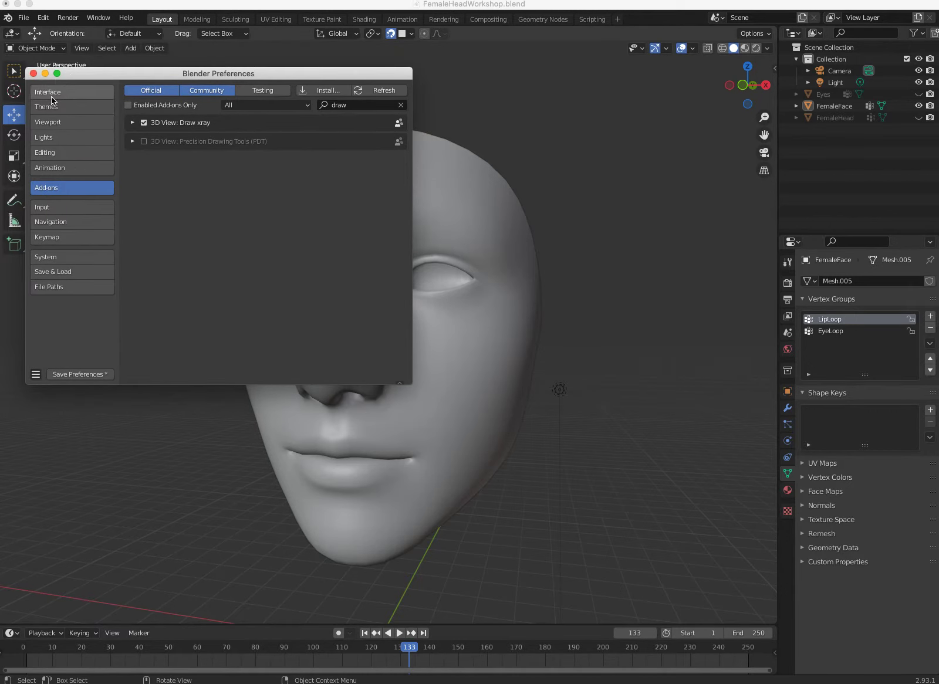
click(33, 74)
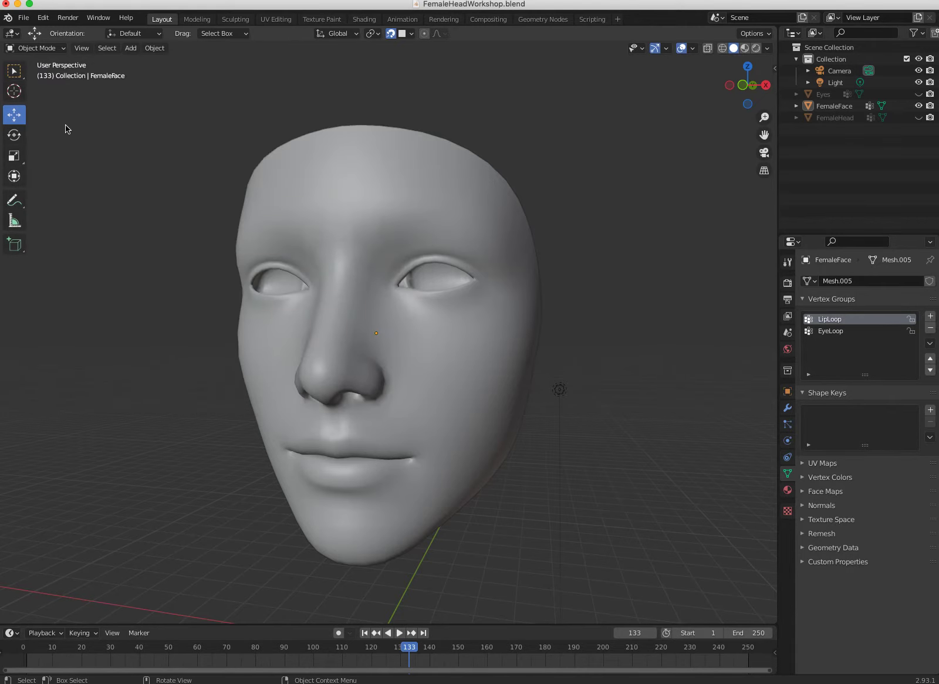
Turn snapping off and back on, and open the snapping options.
click(391, 35)
click(391, 34)
click(410, 33)
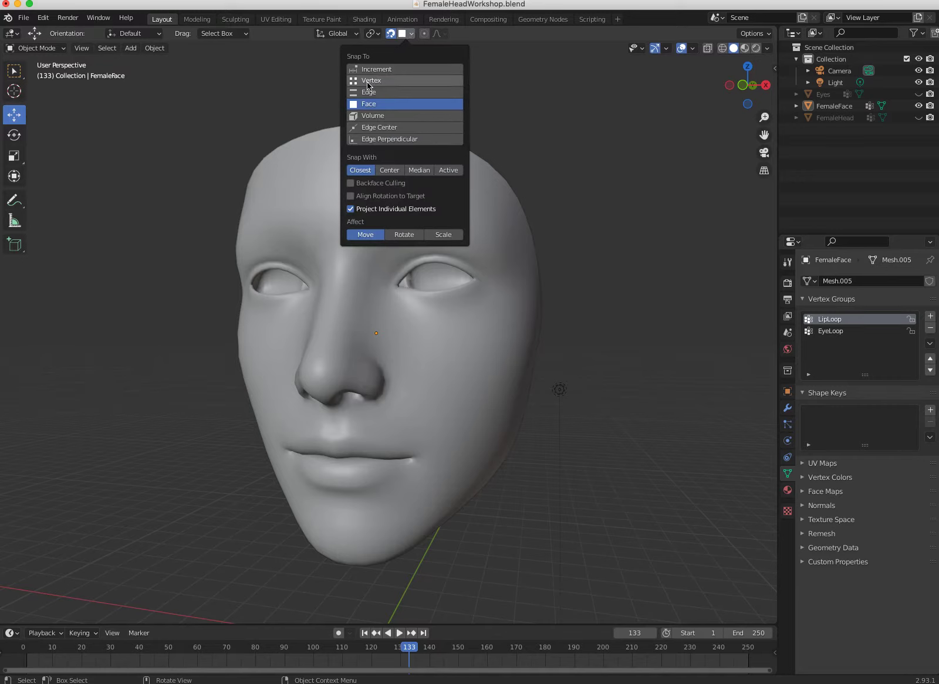